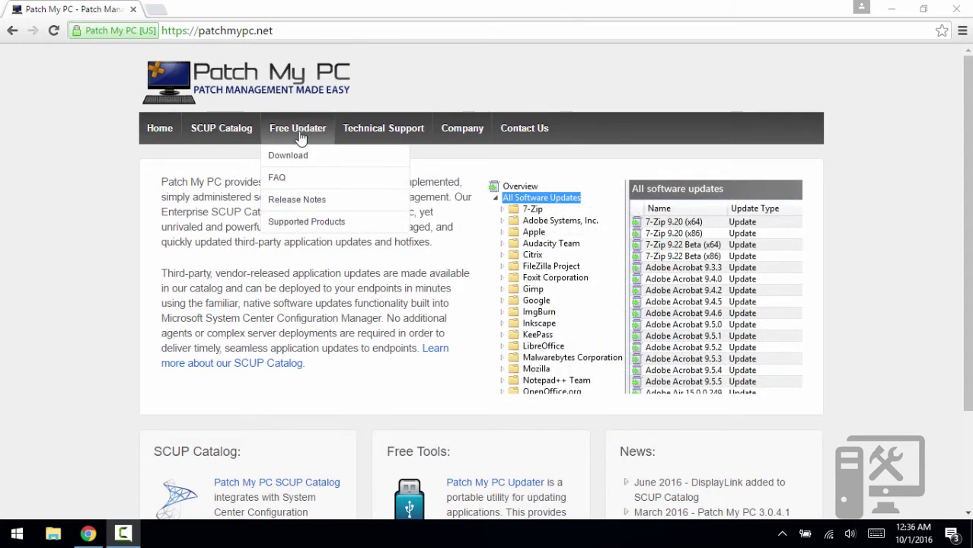
Download the Patch My PC Updater 3.0.4.1 installer from the Free Updater download page
left_click(290, 158)
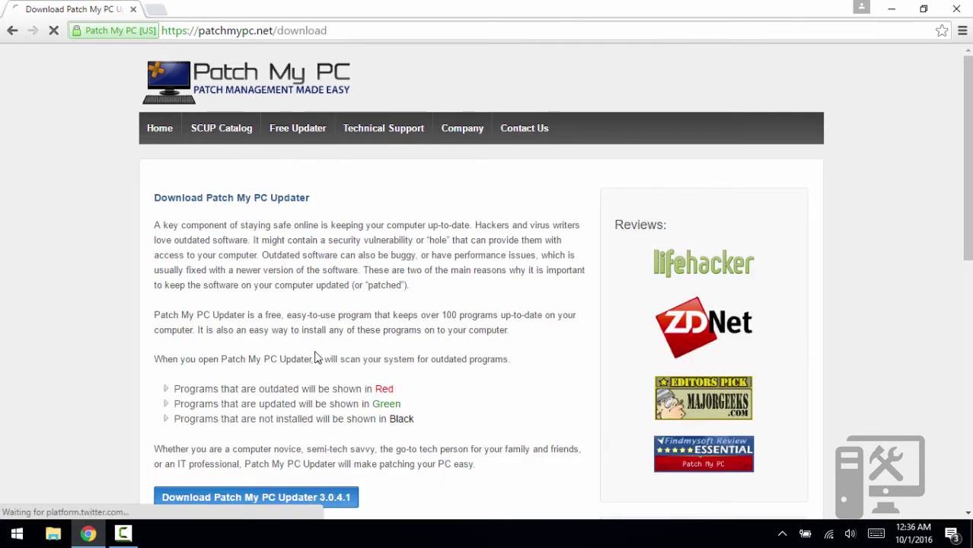
left_click(278, 499)
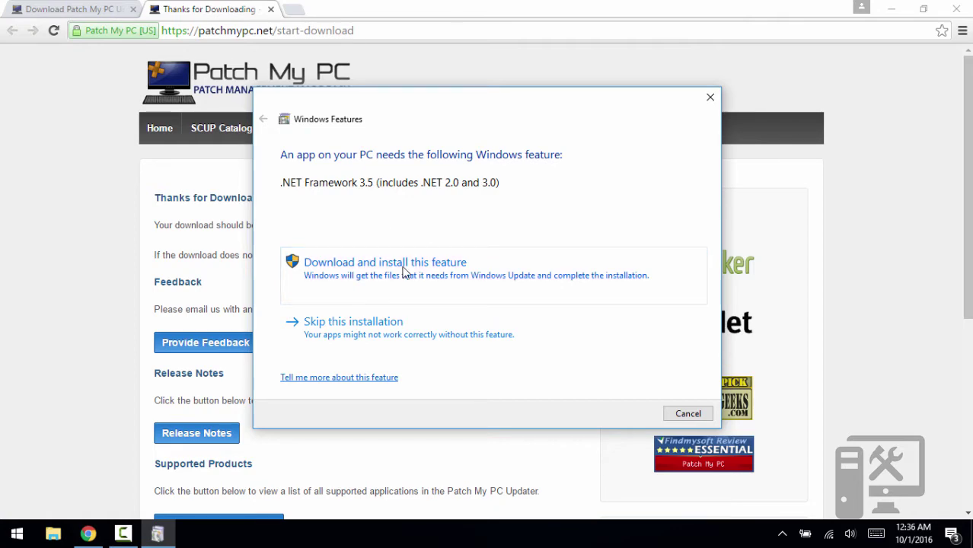
Download and install .NET Framework 3.5 via Windows Features, then dismiss the success message
left_click(404, 272)
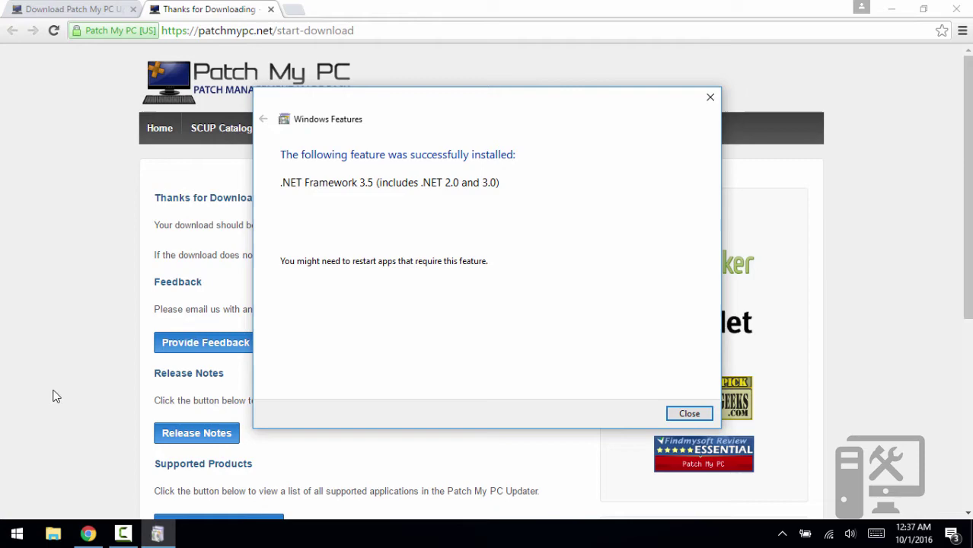
left_click(676, 411)
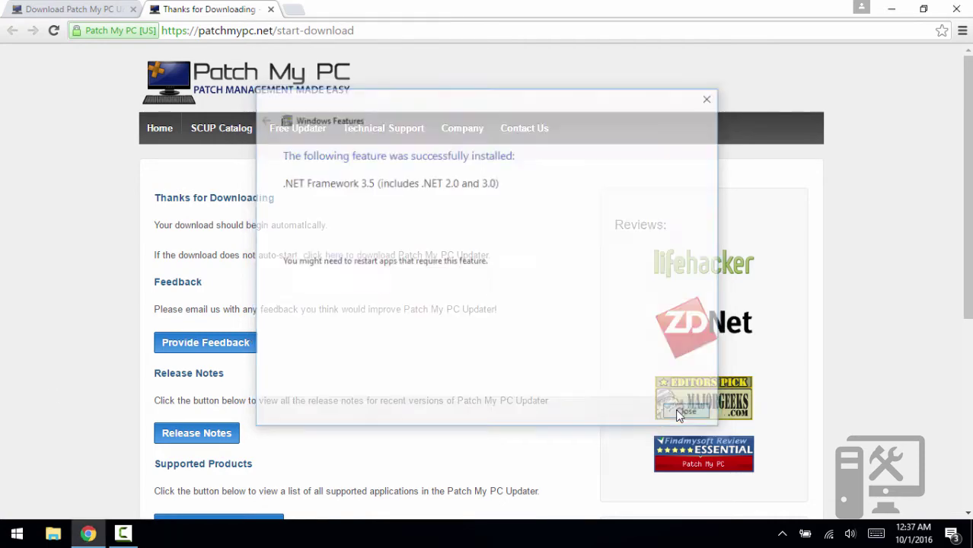
Run the downloaded PatchMyPC application from the Downloads folder via the File Explorer jump list
right_click(52, 533)
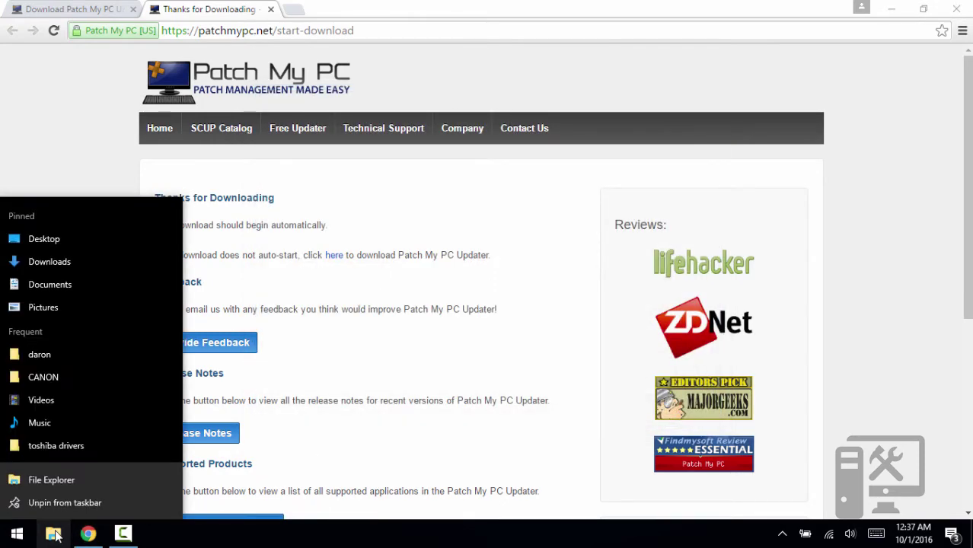
left_click(66, 262)
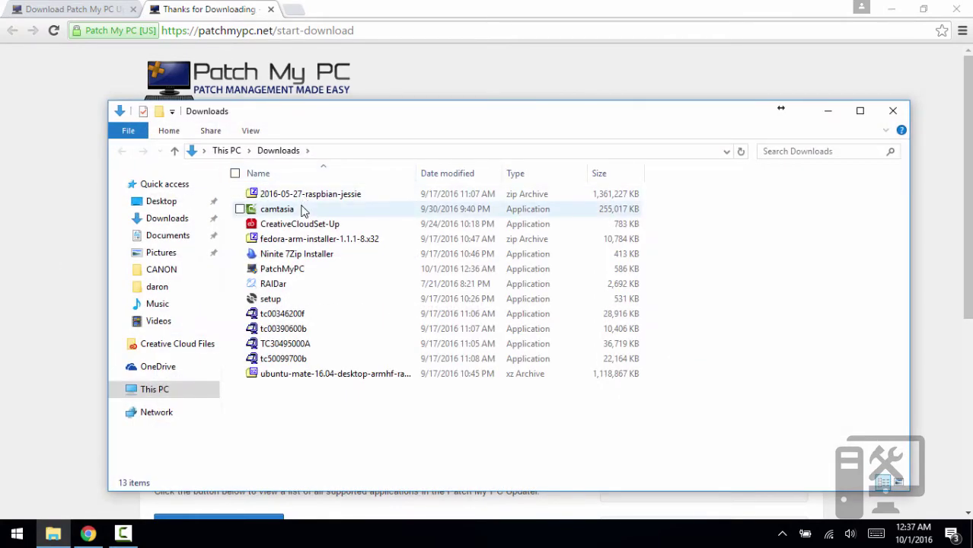
left_click(285, 266)
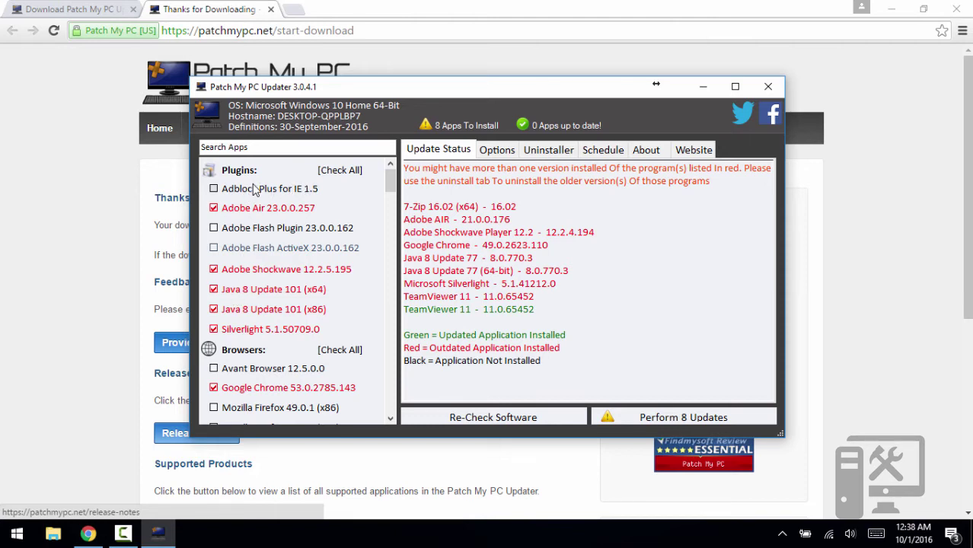
Select Adobe Flash Plugin and Adobe Shockwave for updating, keeping Adobe Air included
left_click(213, 228)
left_click(214, 208)
left_click(214, 270)
left_click(213, 208)
Exclude 7-Zip and WinRAR from the update list
left_click_drag(391, 191, 393, 239)
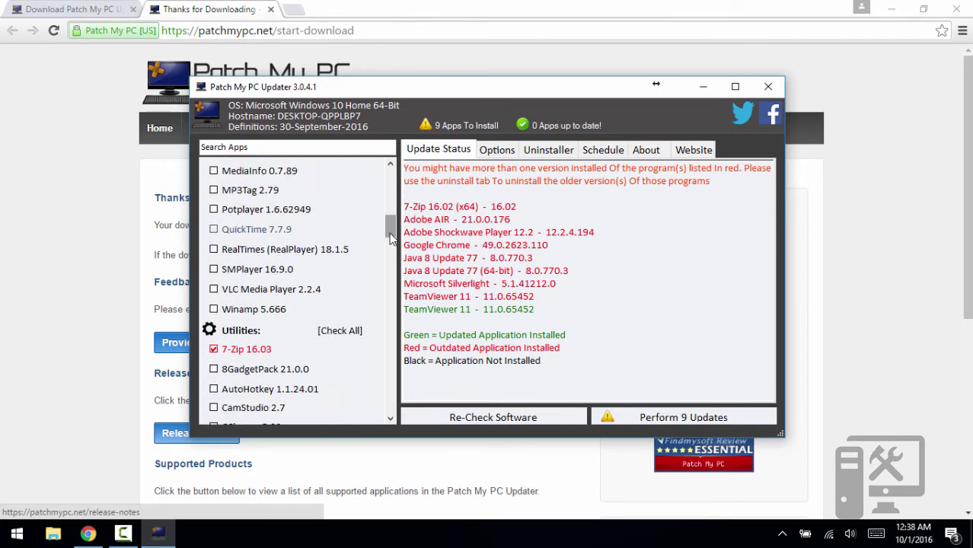
left_click(214, 349)
left_click_drag(393, 233, 388, 282)
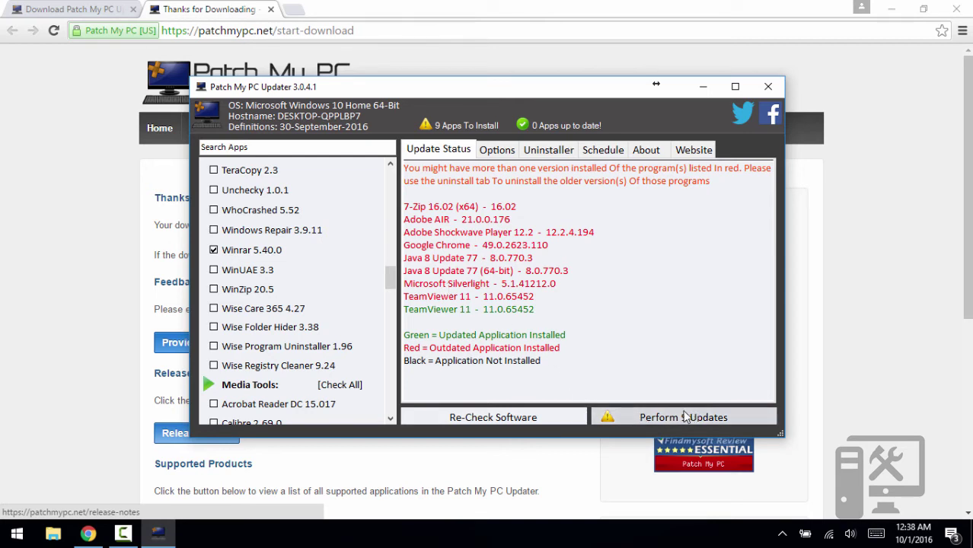
left_click(214, 253)
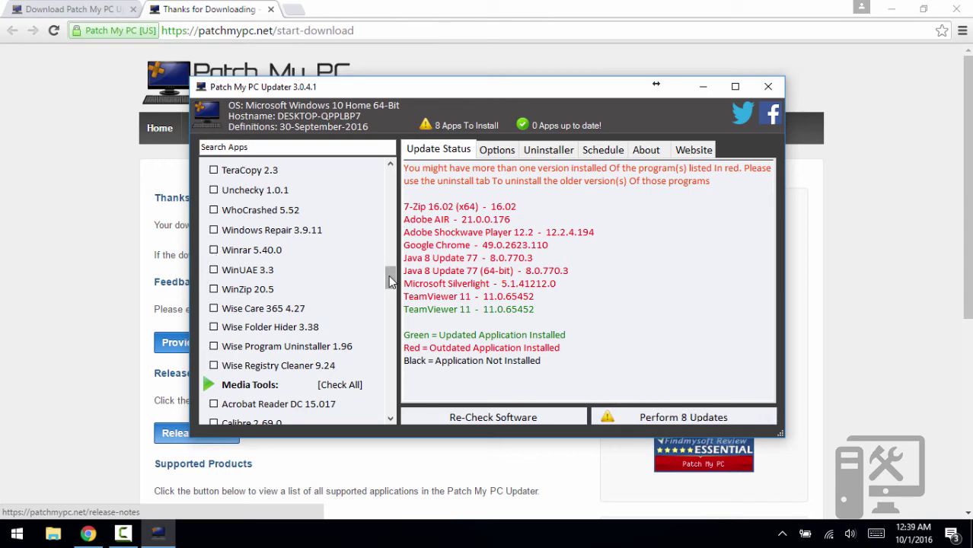
scroll(374, 270, "down", 3)
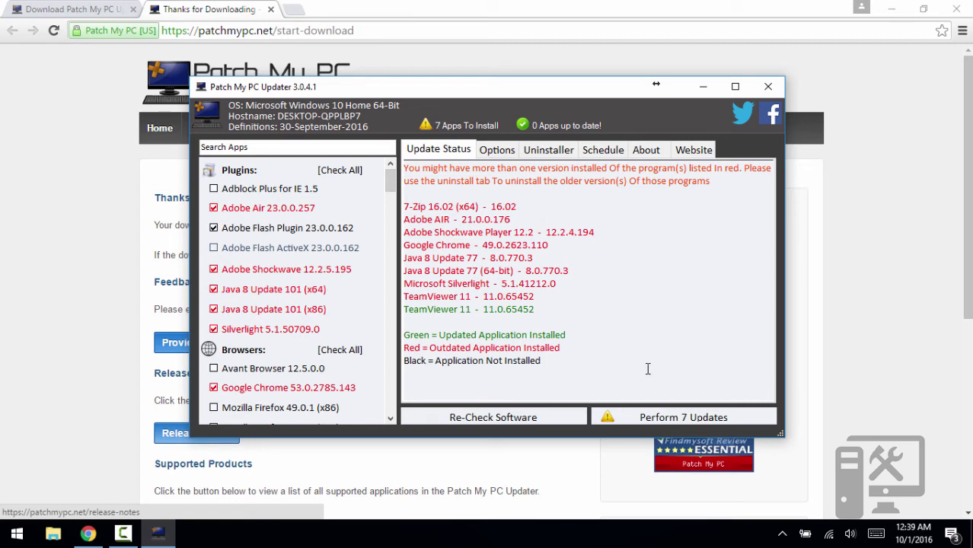
Start the seven queued updates and close Chrome so its update can proceed
left_click(652, 415)
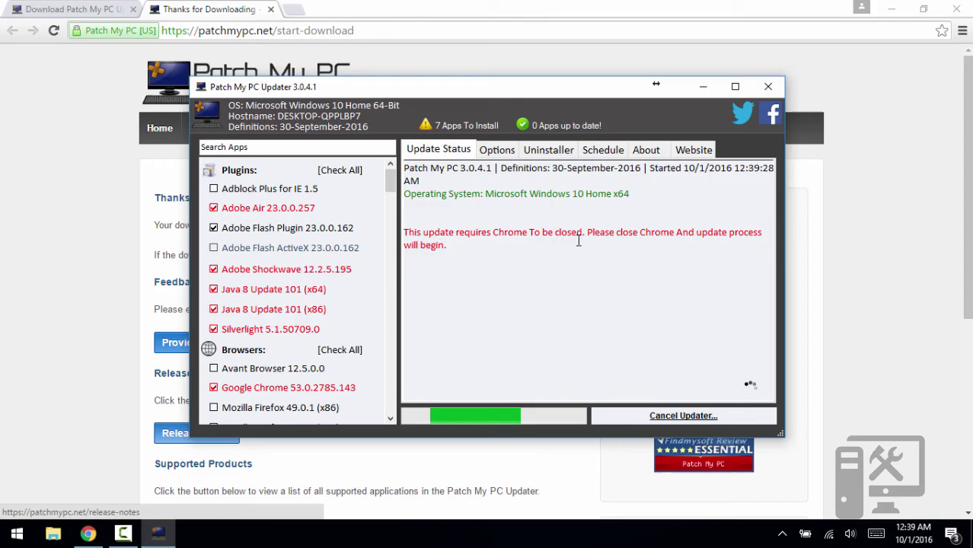
left_click(957, 9)
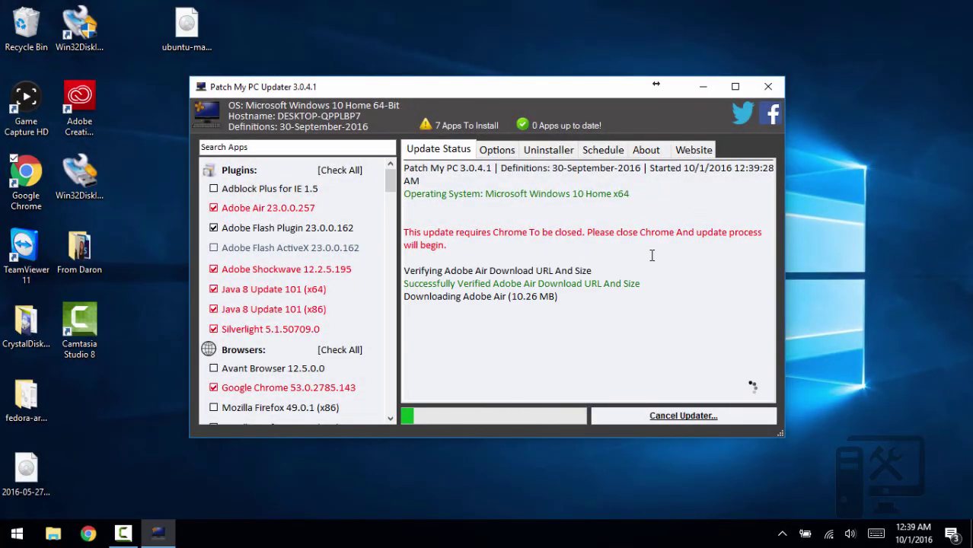
left_click(781, 534)
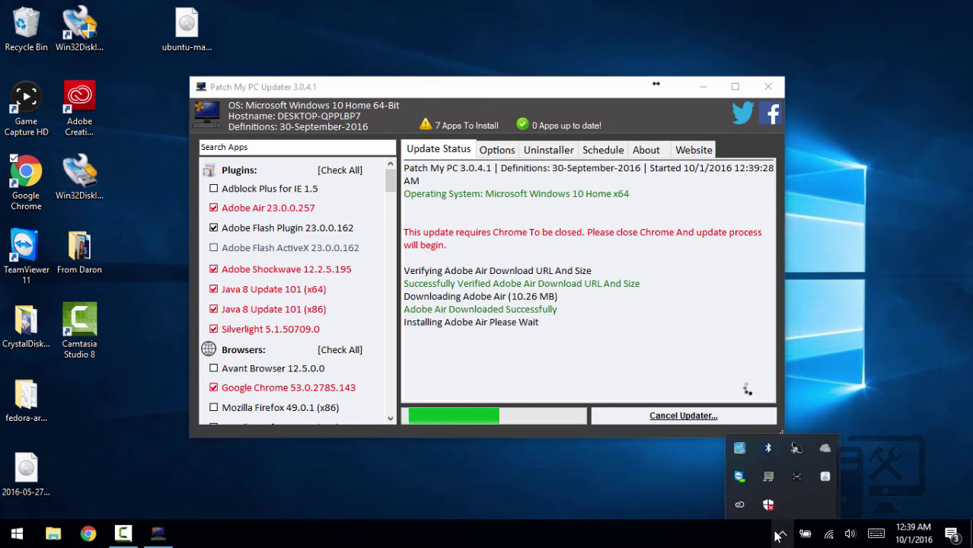
left_click(645, 498)
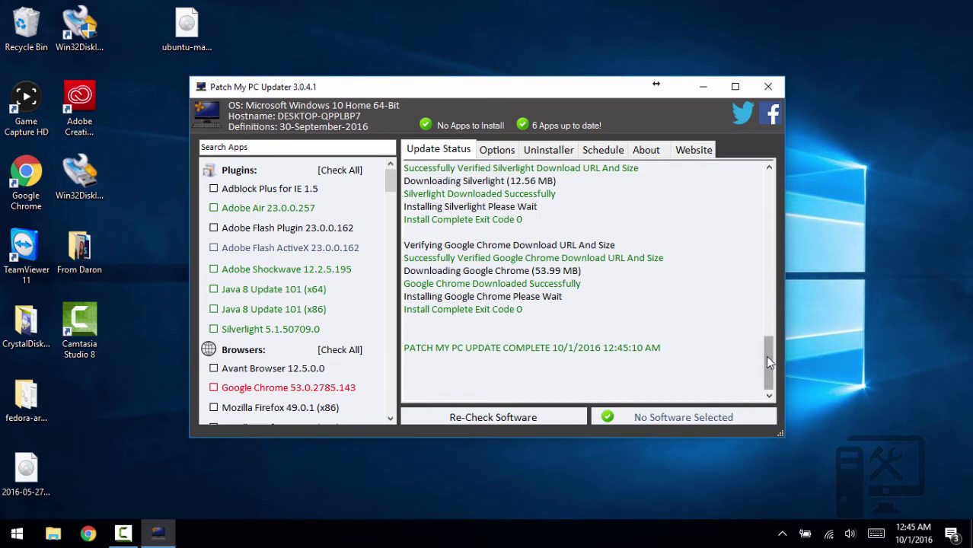
Check the Adobe Flash Plugin failure in the log and rerun it with Perform 1 Update
left_click_drag(768, 355, 765, 240)
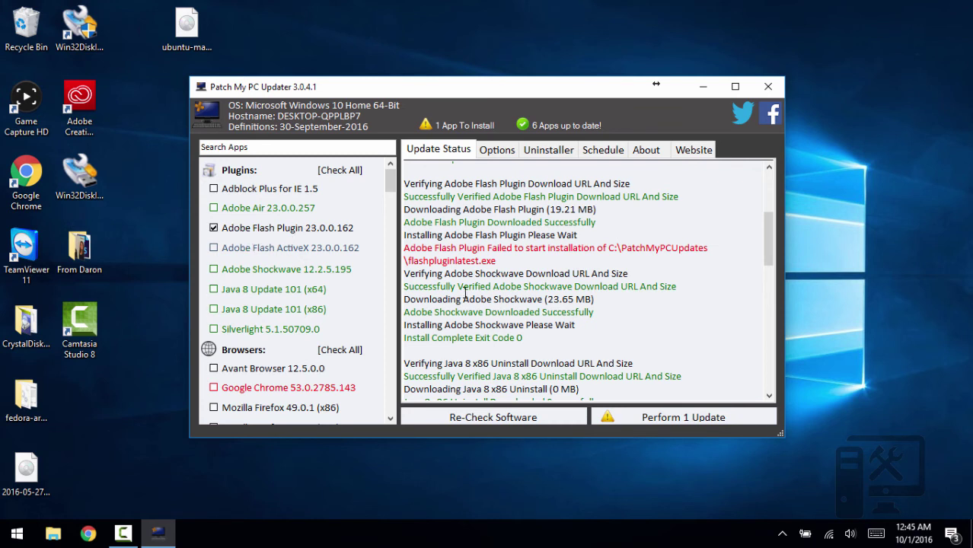
left_click(659, 417)
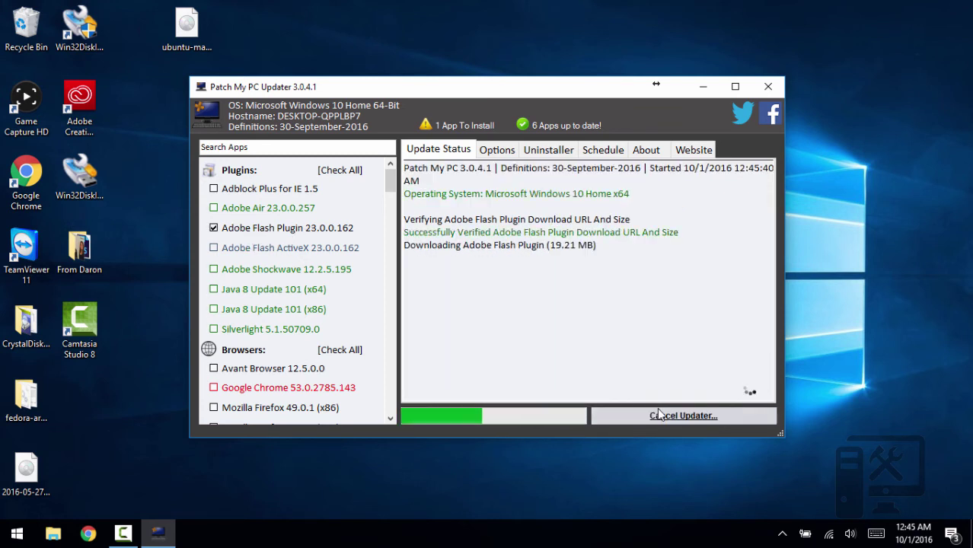